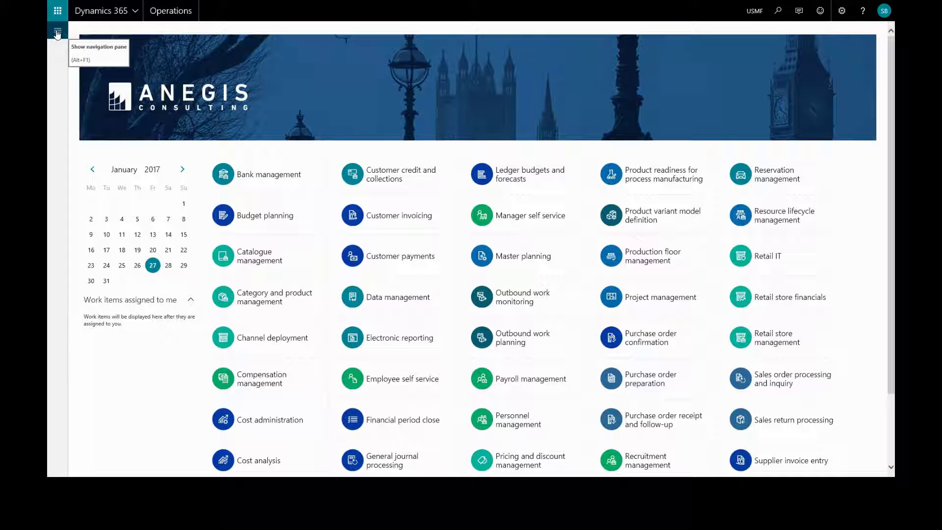
Step: Navigate to Product information management > Products > Product masters
left_click(57, 33)
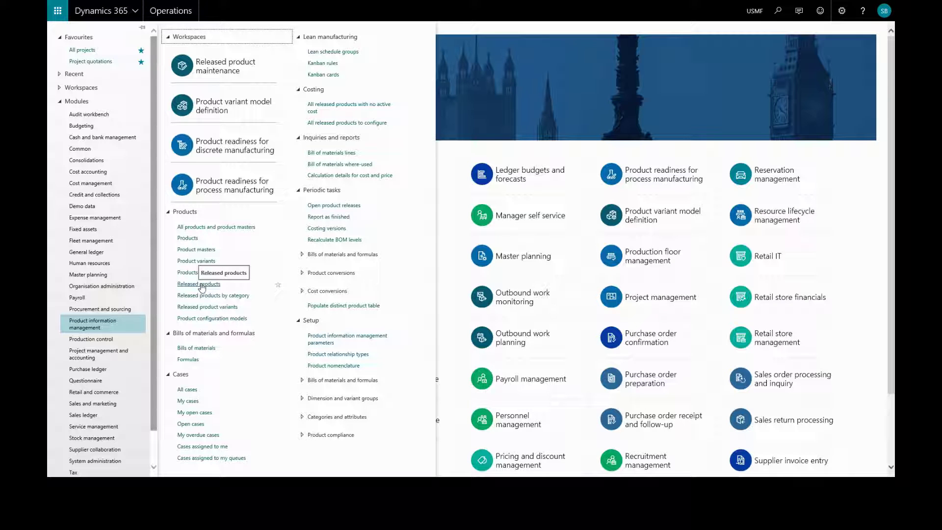
left_click(205, 250)
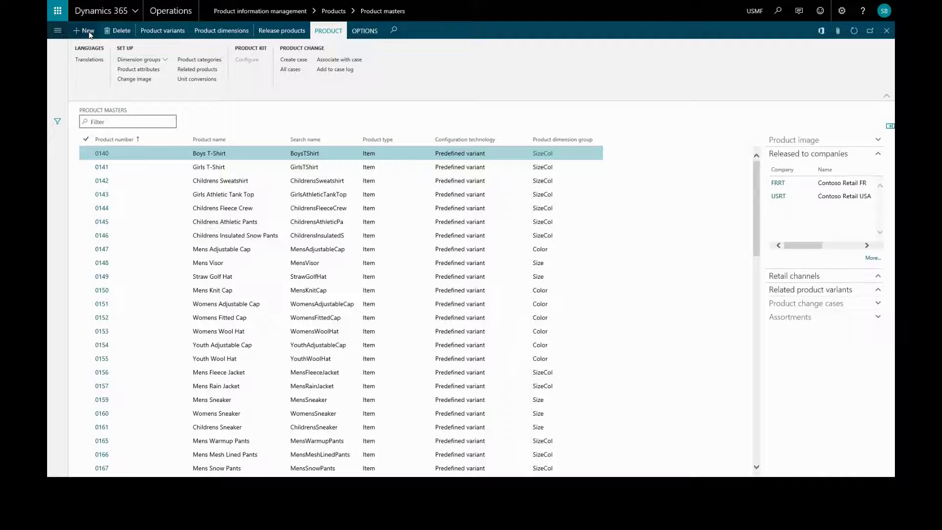
Step: Start a new Item product master numbered Z111 and named Leather gloves
left_click(88, 31)
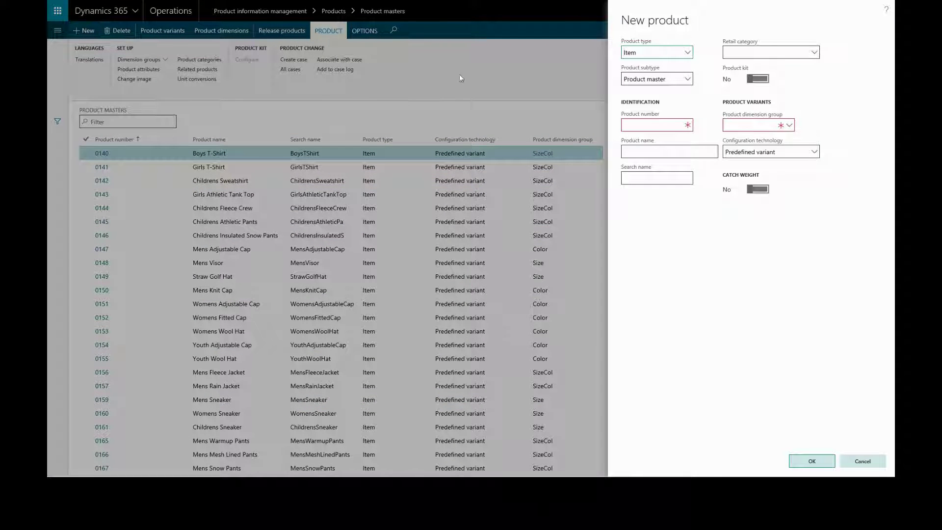
left_click(687, 53)
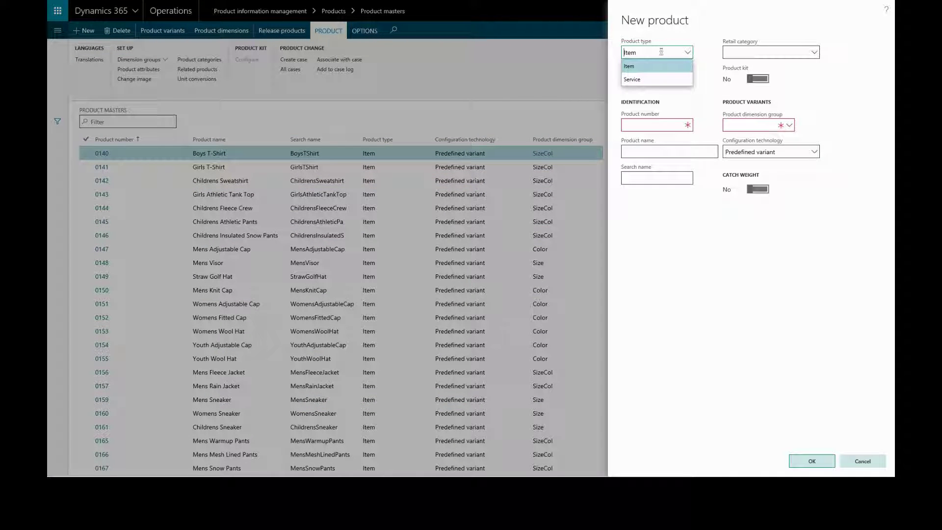
left_click(687, 54)
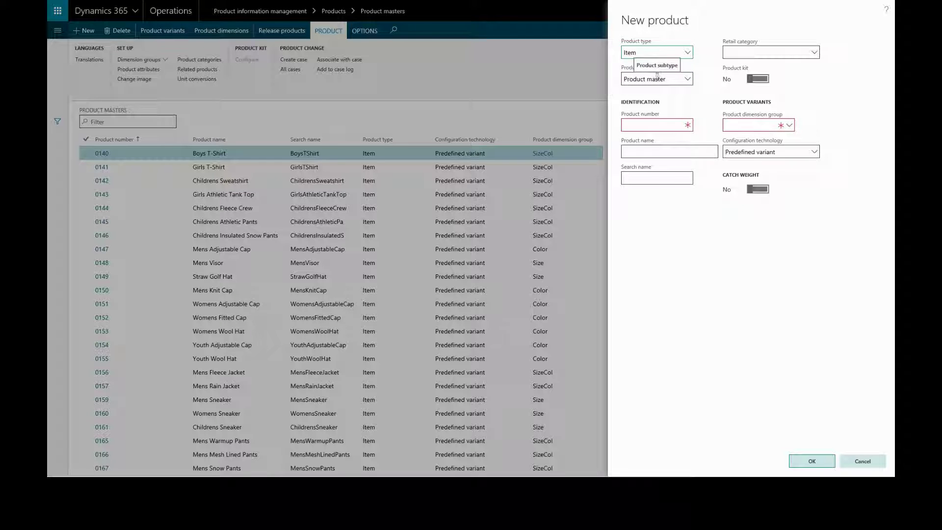
left_click(632, 121)
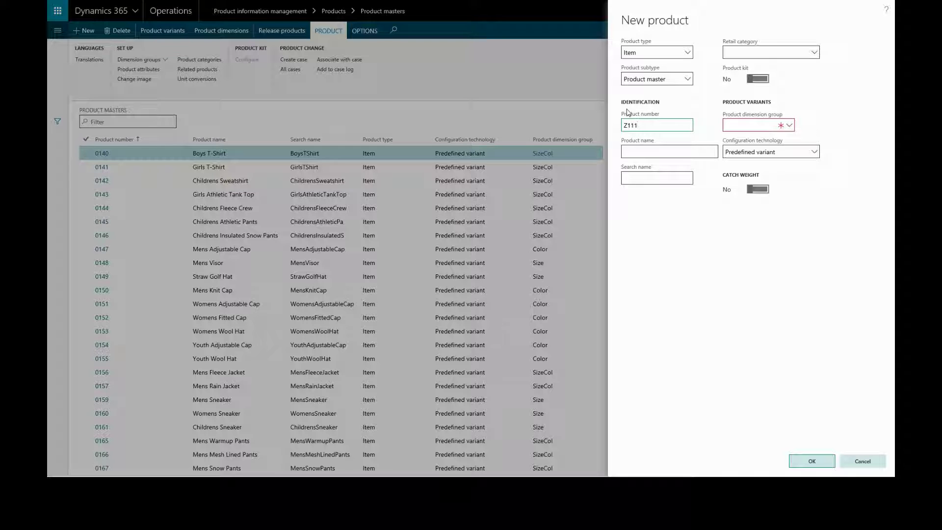
left_click(657, 151)
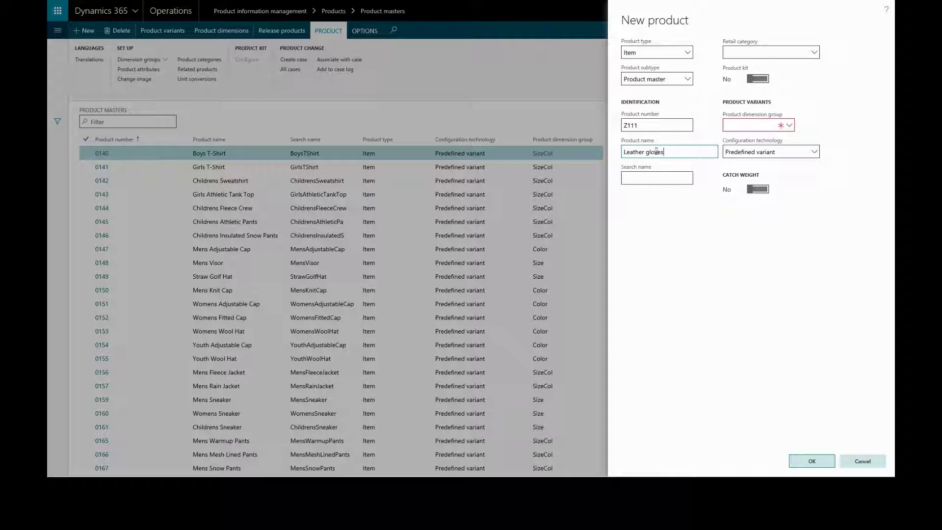
key("Tab")
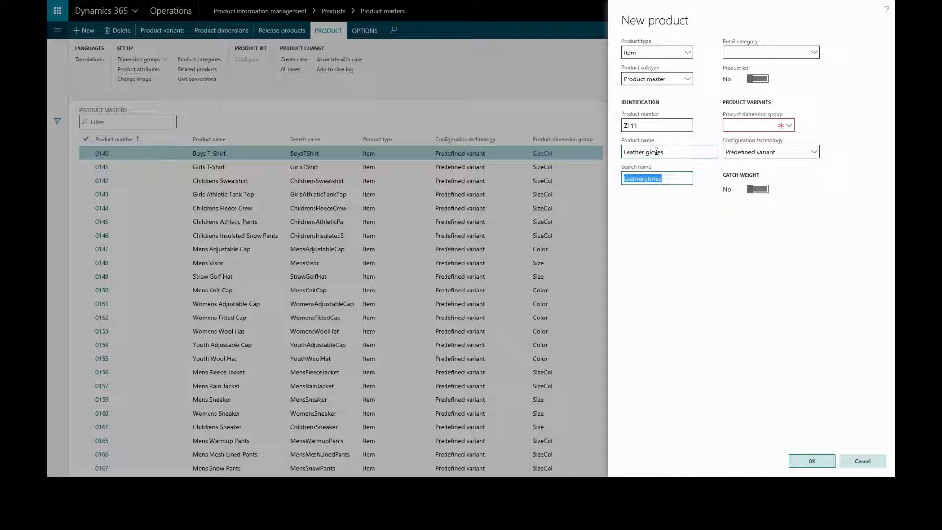
Step: Set the retail category to Apparel and Footwear > Accessories
left_click(814, 54)
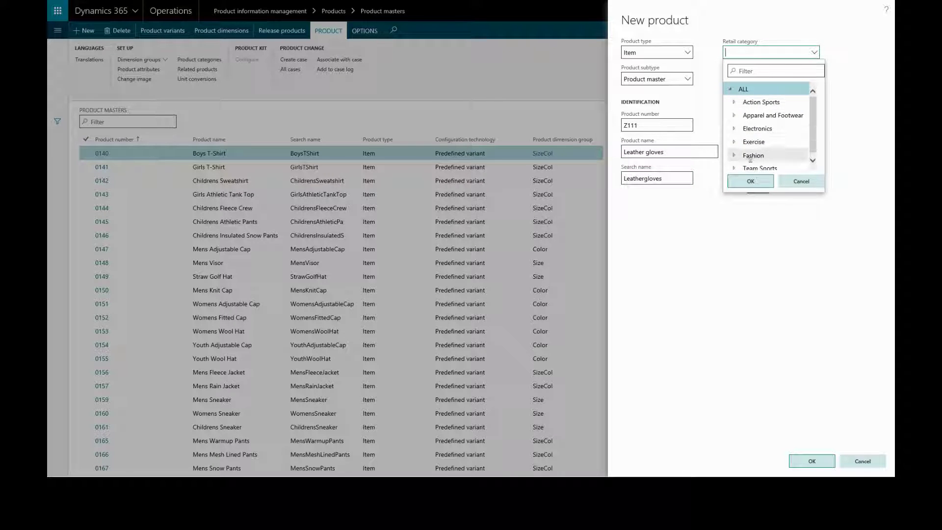
left_click(734, 117)
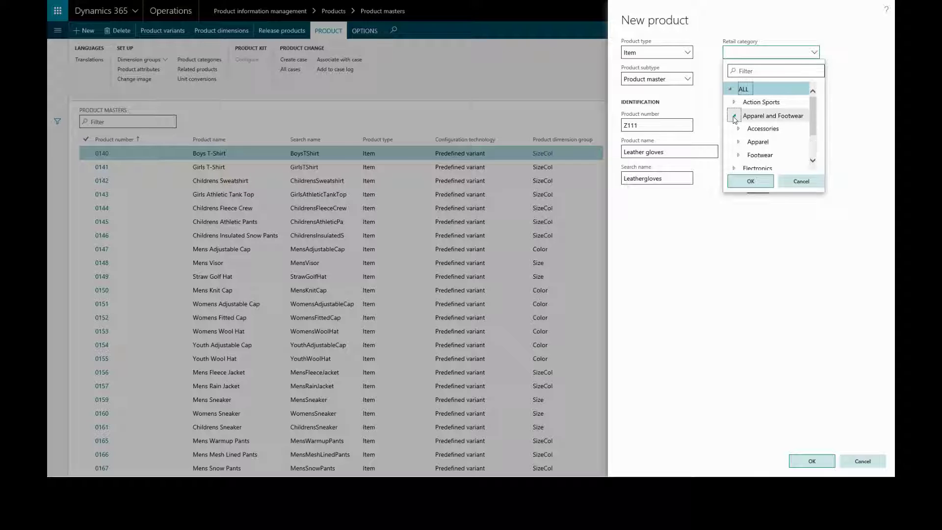
left_click(764, 129)
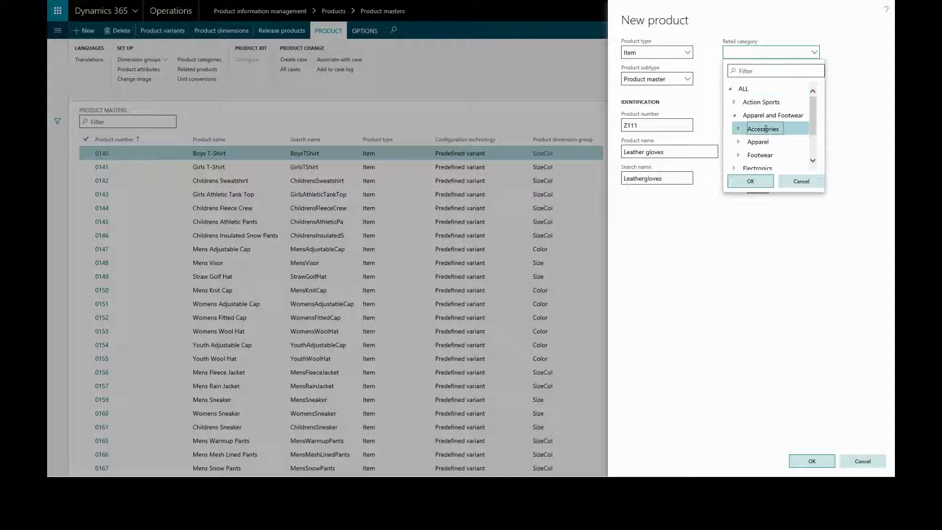
left_click(757, 184)
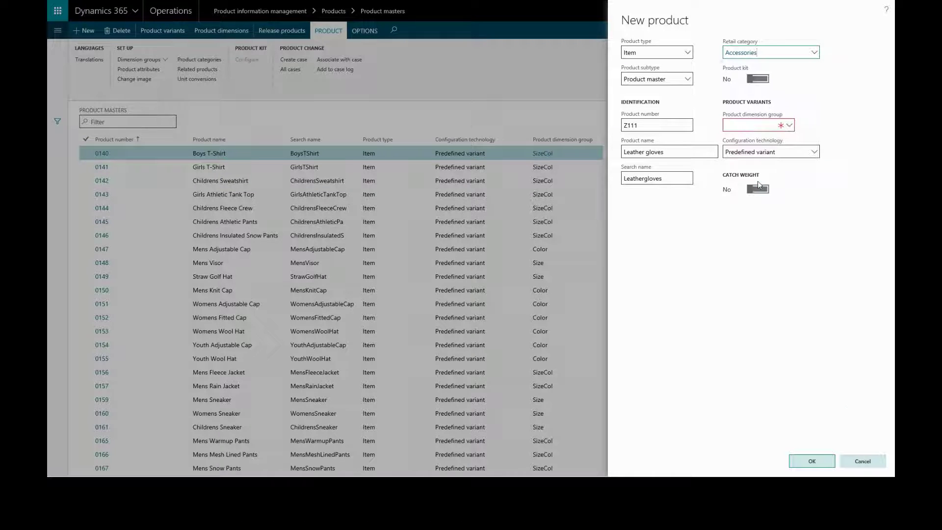
Step: Assign the ColorSize product dimension group to Leather gloves and review its setup
left_click(789, 126)
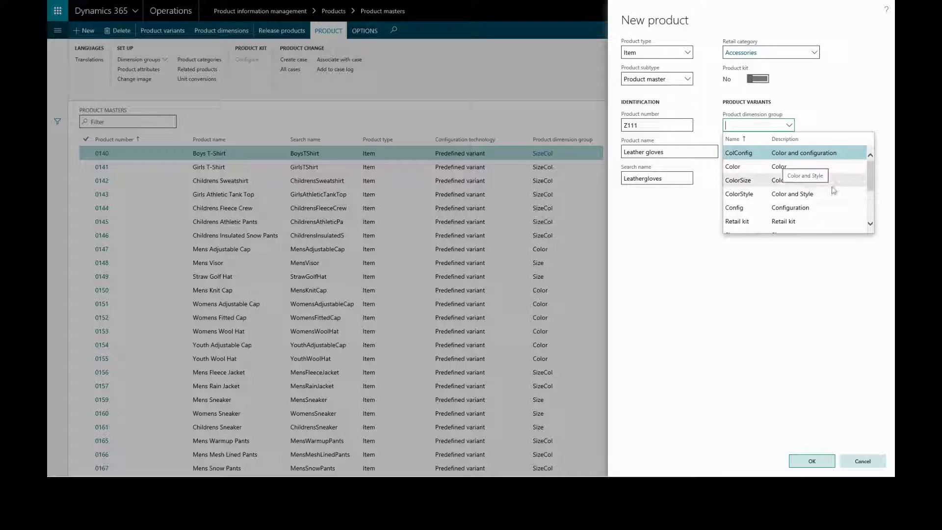
left_click(770, 180)
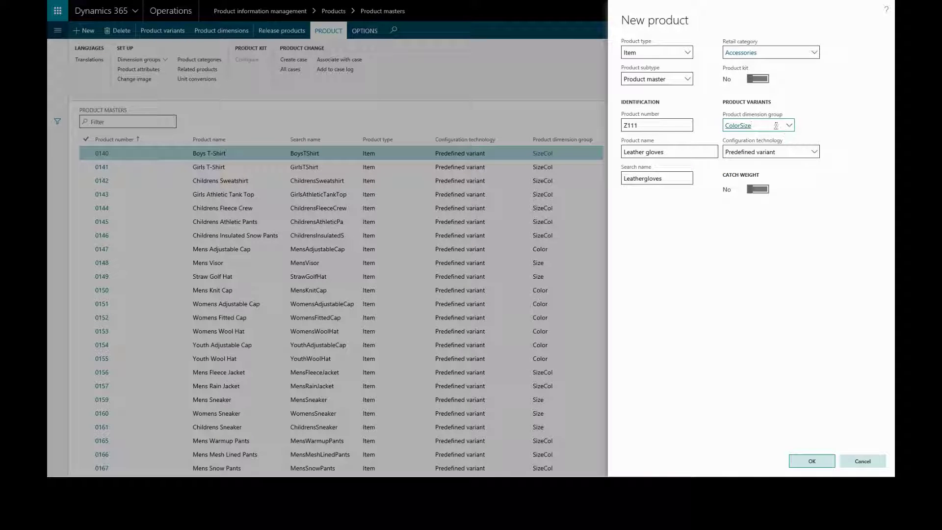
left_click(739, 126)
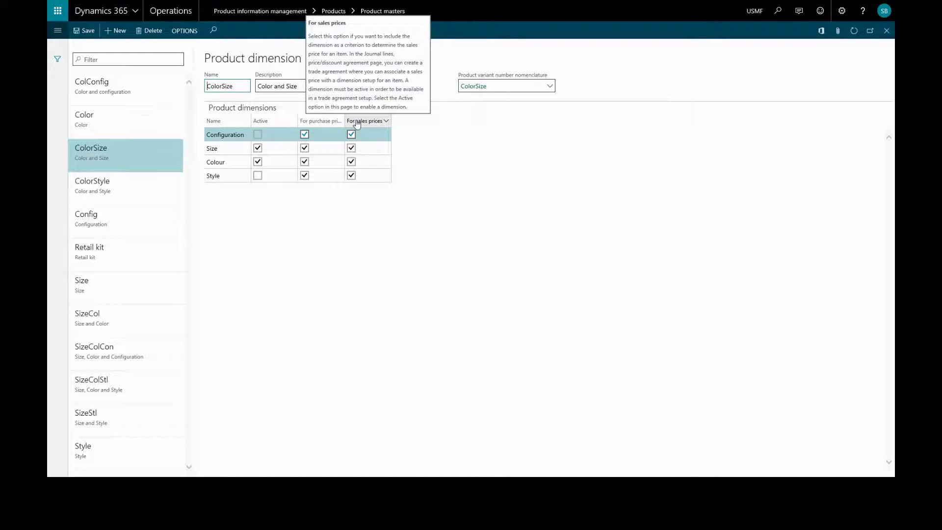
mouse_move(328, 125)
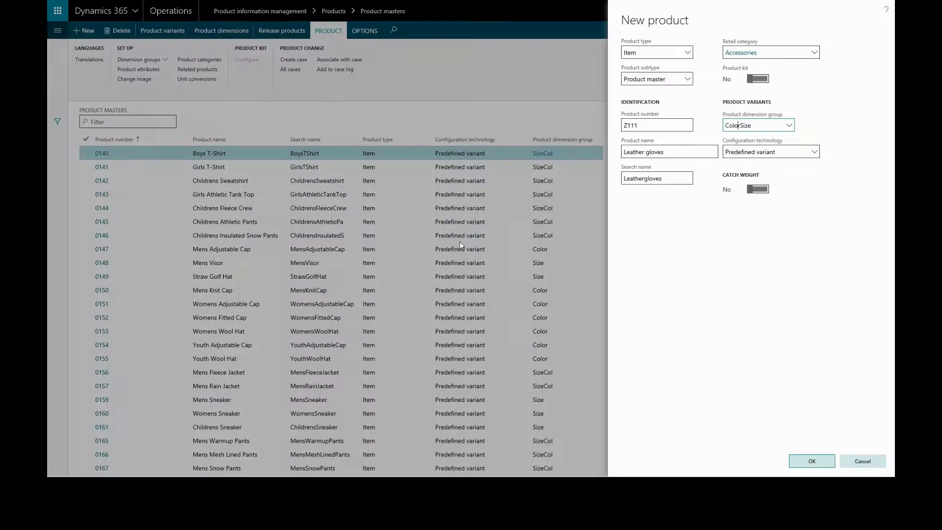
Step: Keep Predefined variant as configuration technology and create product master Z111
left_click(814, 153)
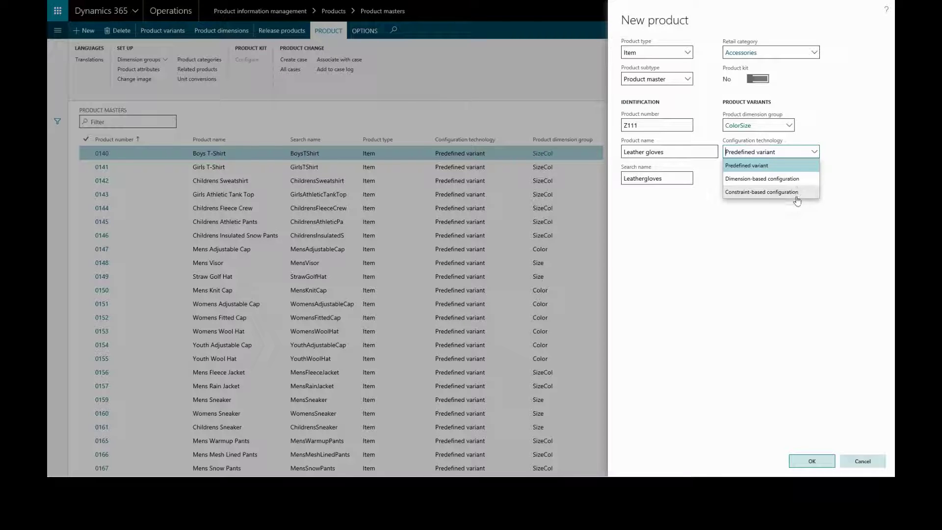
left_click(812, 156)
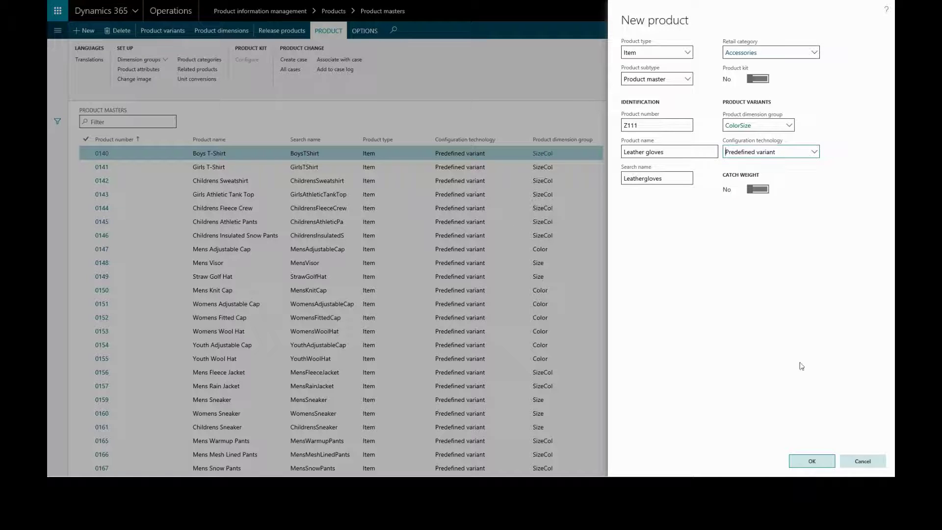
left_click(807, 462)
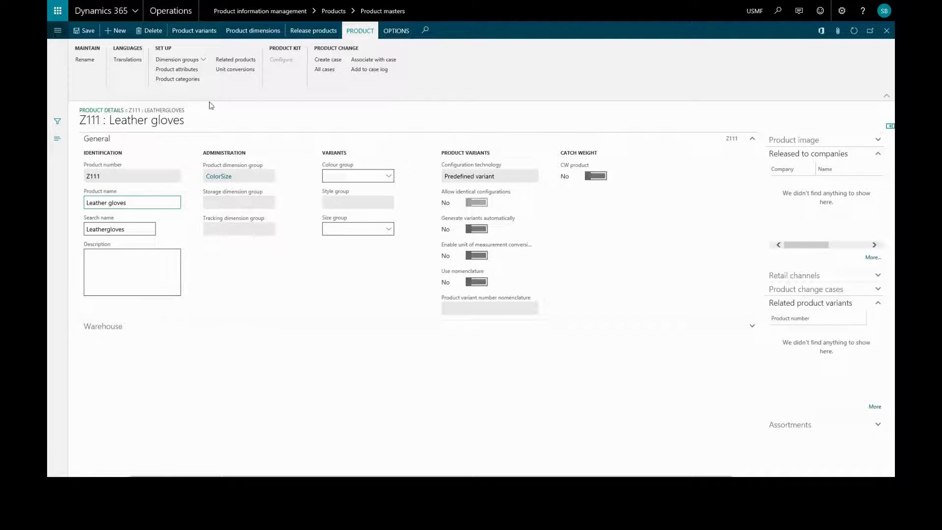
Step: Check Z111's empty product variants list, then go to its Product dimensions page
left_click(201, 32)
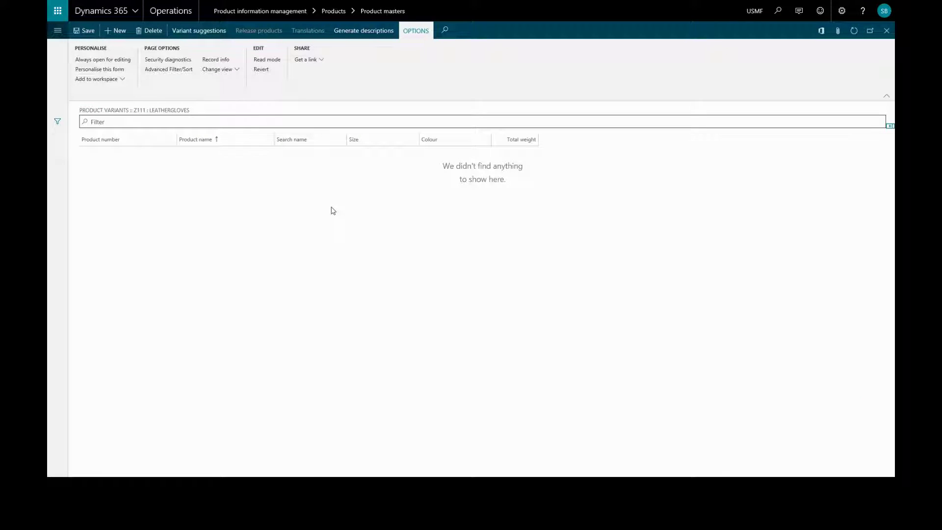
key("Escape")
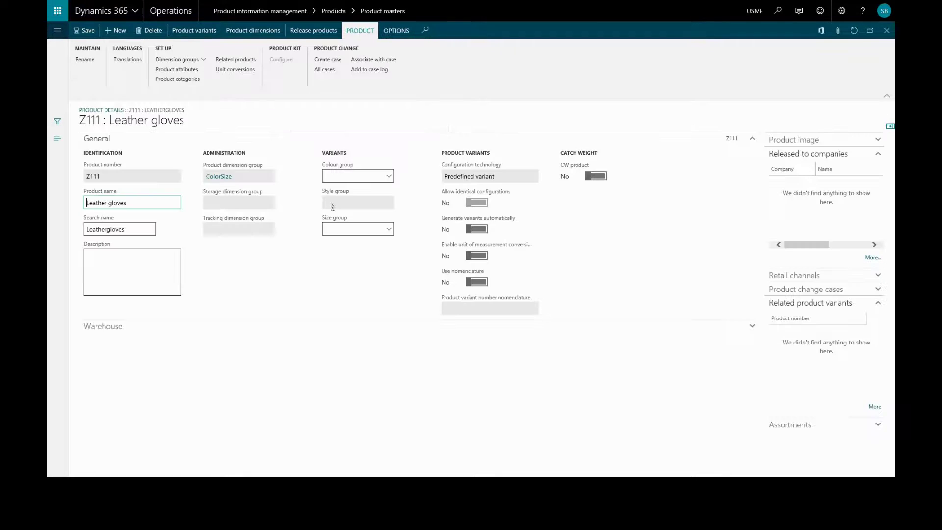
left_click(262, 32)
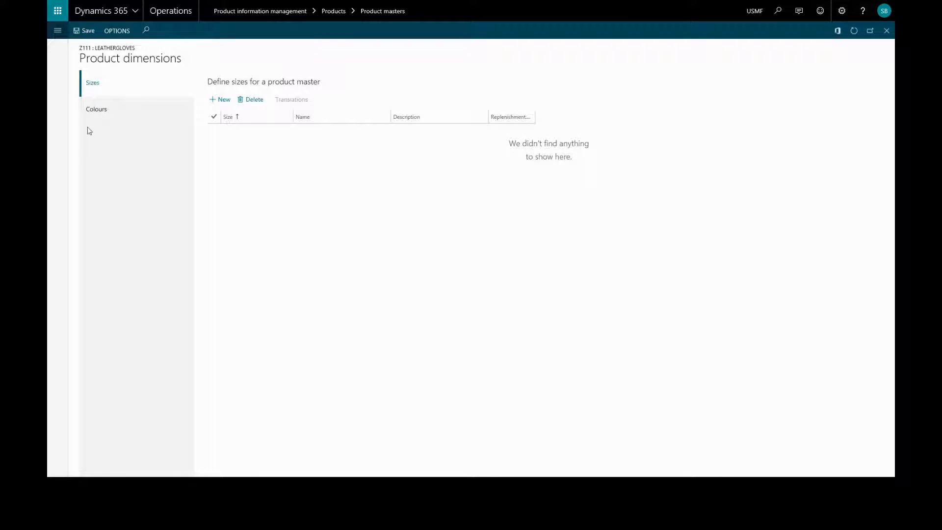
Step: Add size S with the name Small
left_click(224, 100)
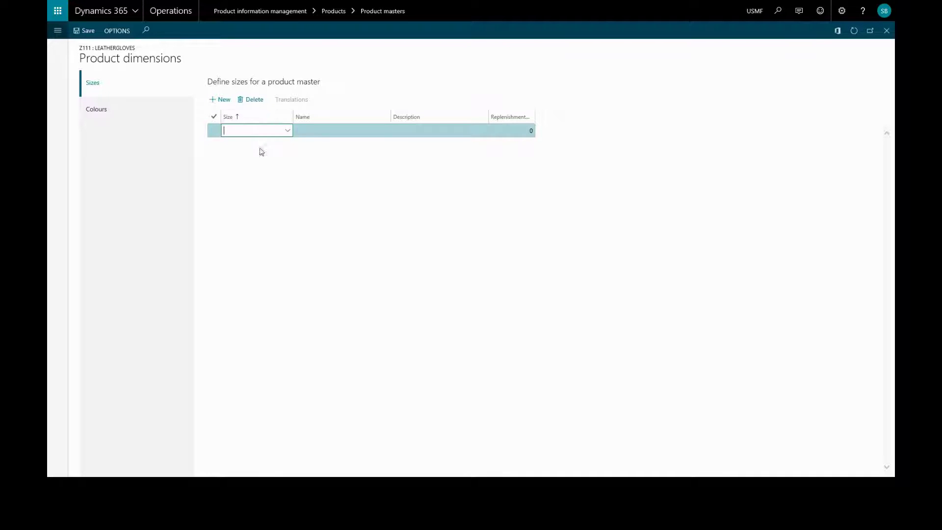
left_click(288, 131)
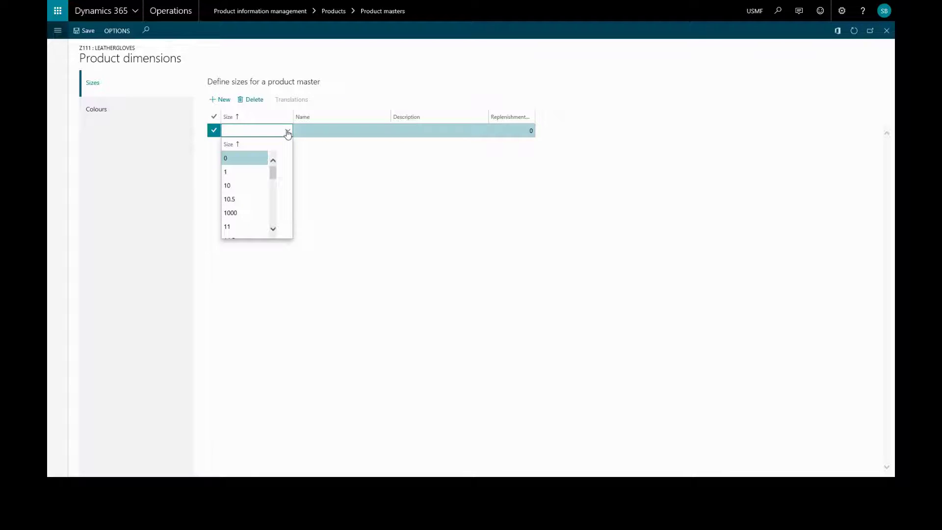
left_click(251, 131)
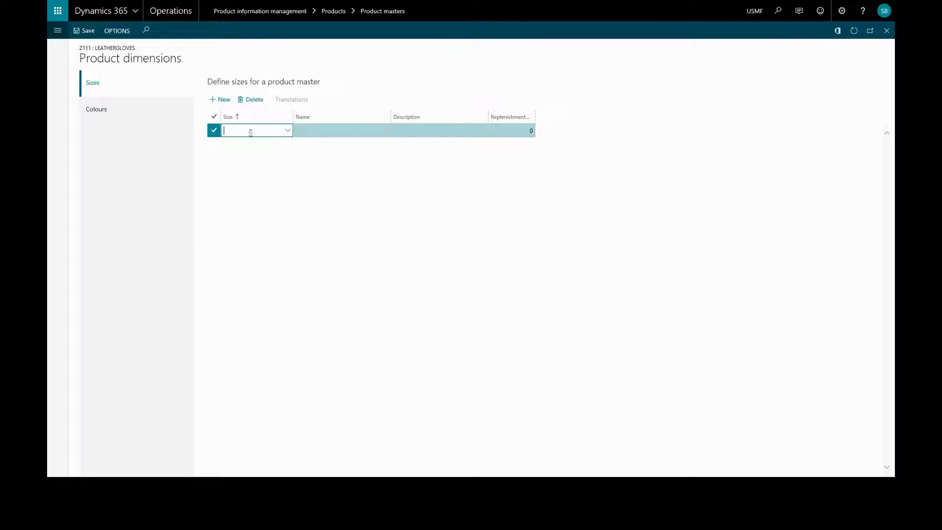
type("s")
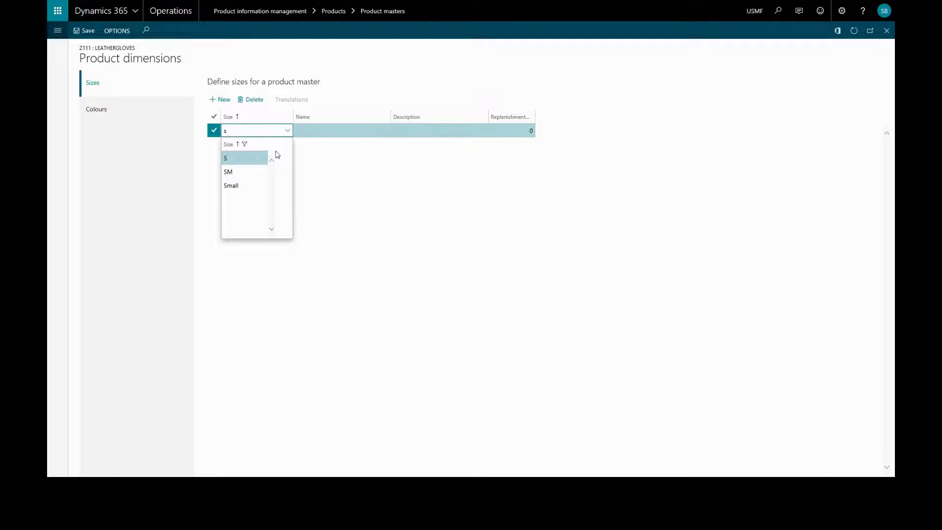
left_click(337, 129)
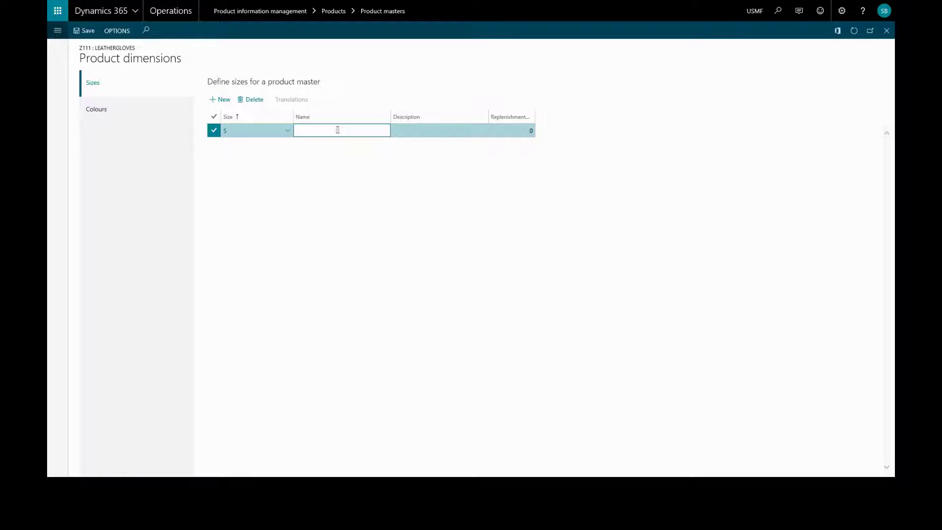
type("Small")
Step: Add sizes M (Medium) and L (Large), then save the three sizes
left_click(220, 100)
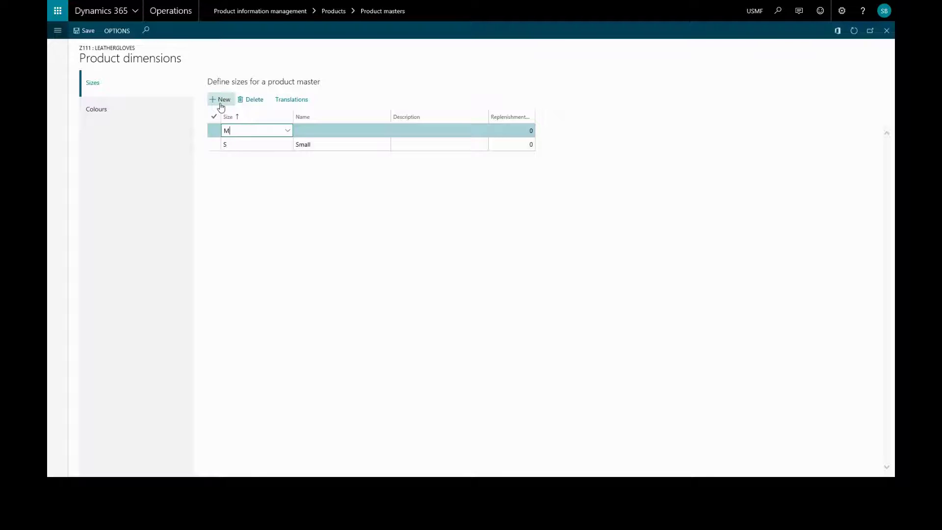
type("M")
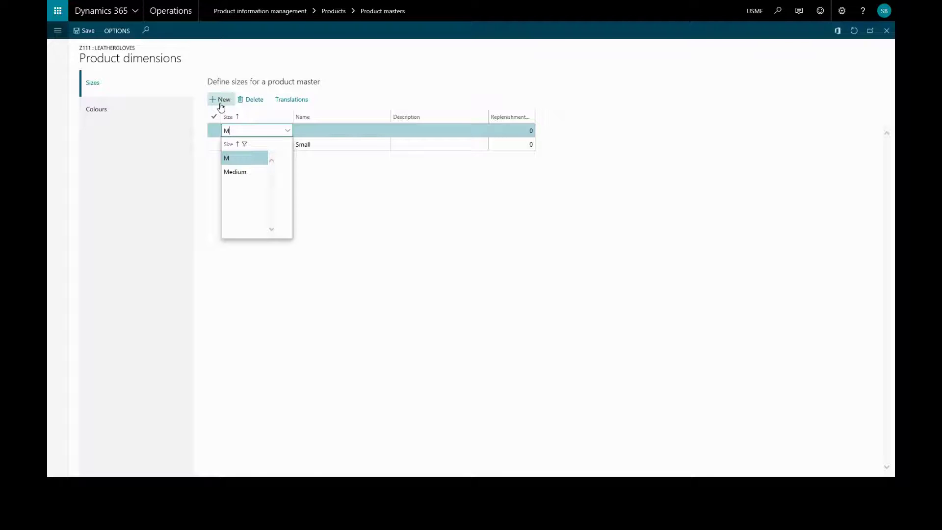
left_click(236, 158)
left_click(302, 131)
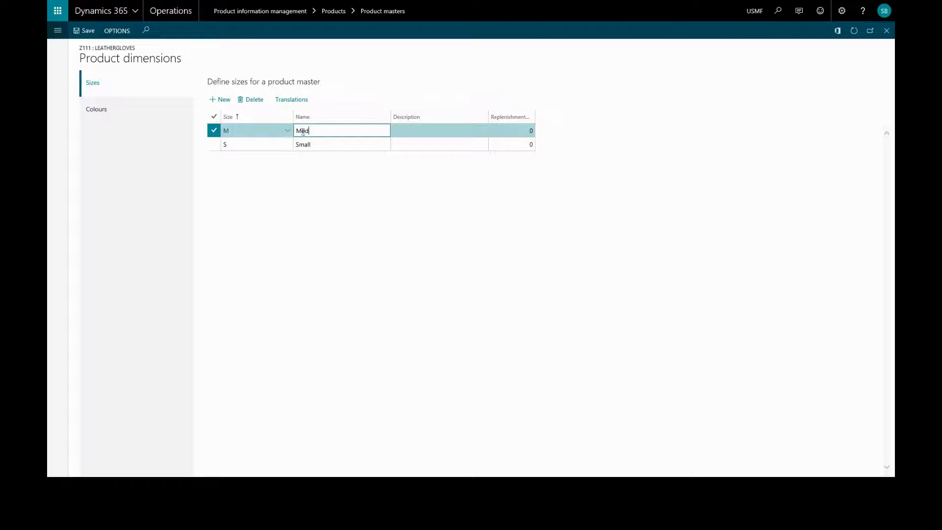
type("Medium")
left_click(224, 100)
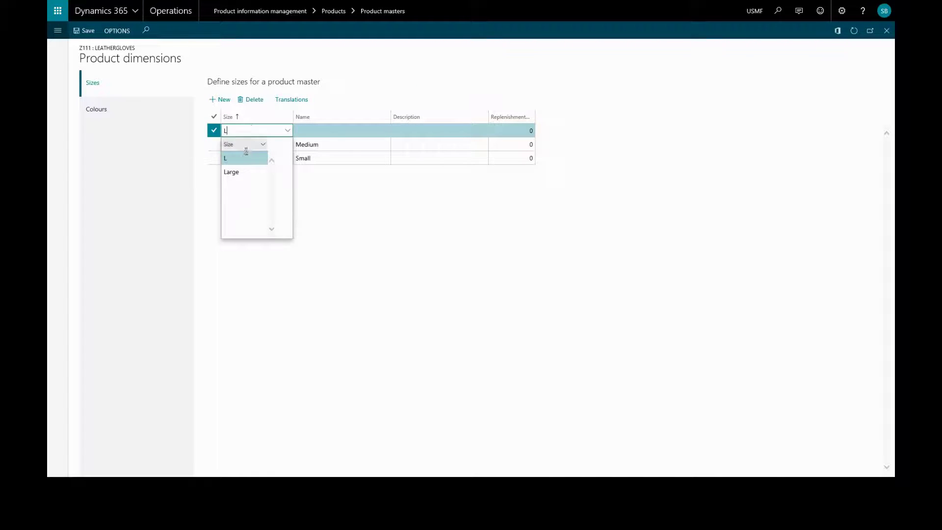
left_click(244, 159)
left_click(316, 131)
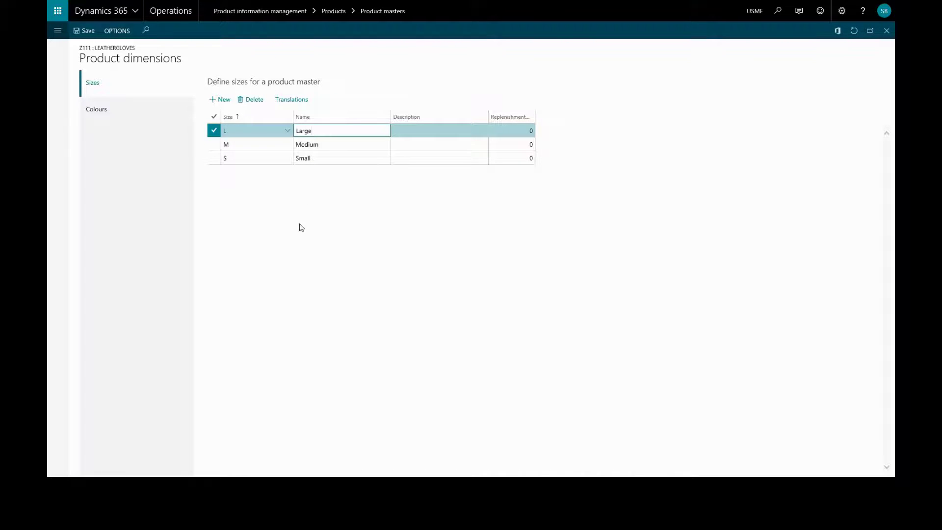
left_click(90, 33)
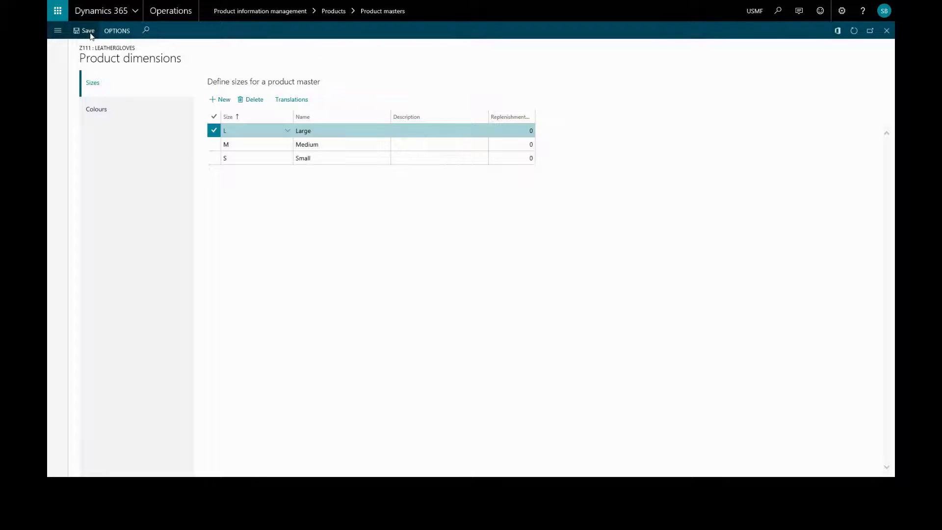
Step: On the Colours tab, add Black and Cherry with matching names and save
left_click(105, 109)
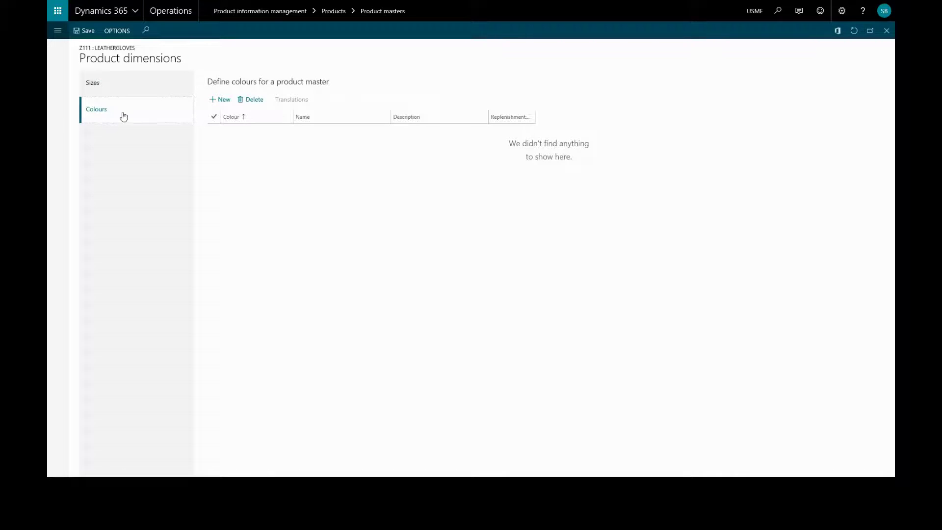
left_click(222, 100)
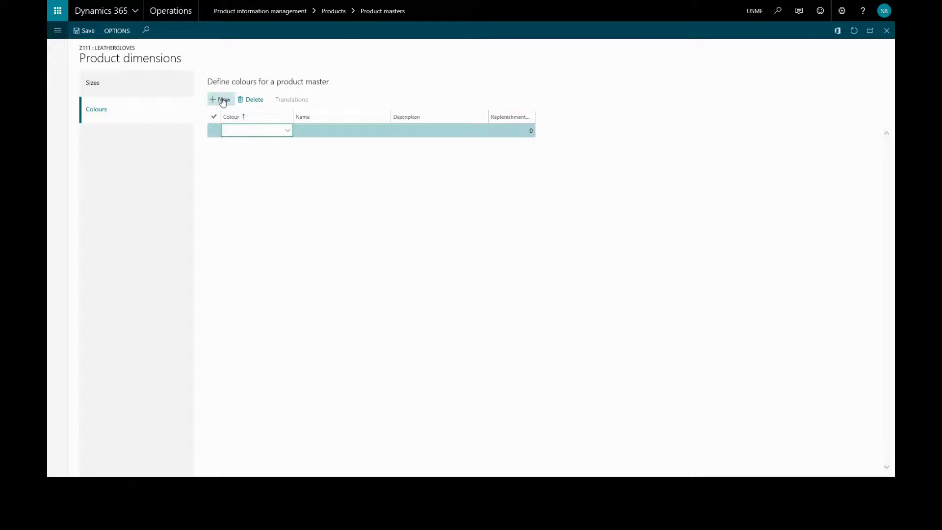
left_click(287, 131)
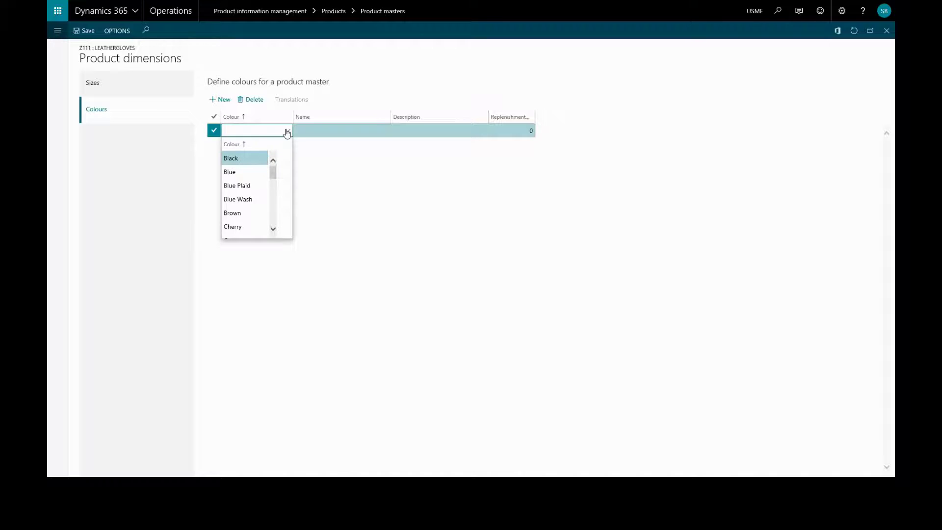
left_click(235, 161)
left_click(303, 130)
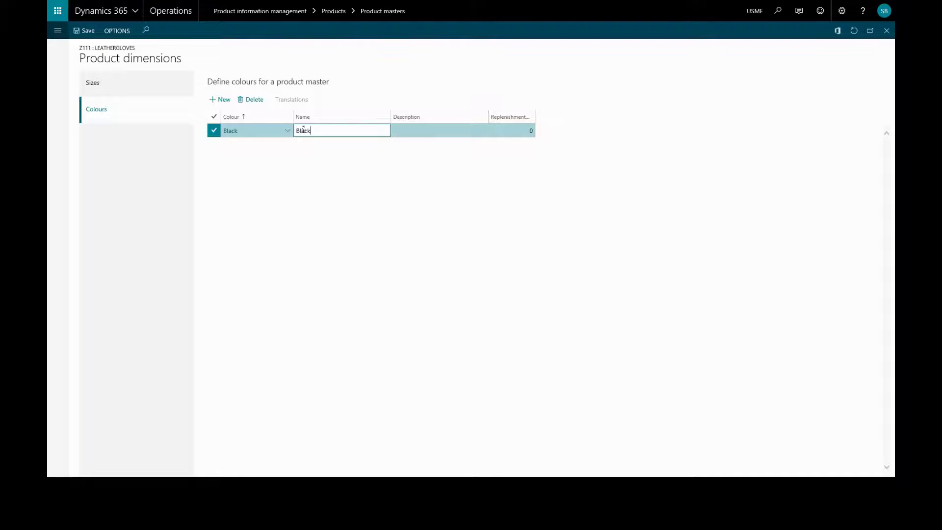
left_click(221, 99)
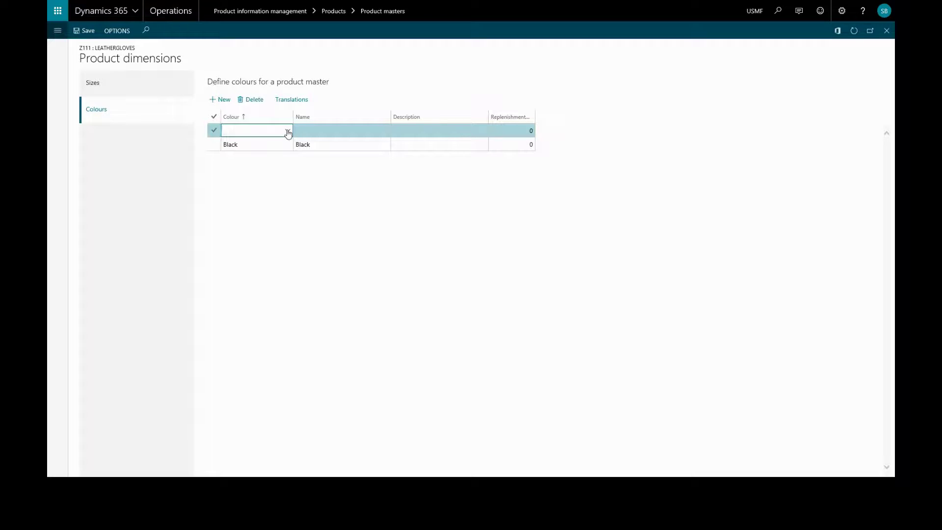
left_click(288, 130)
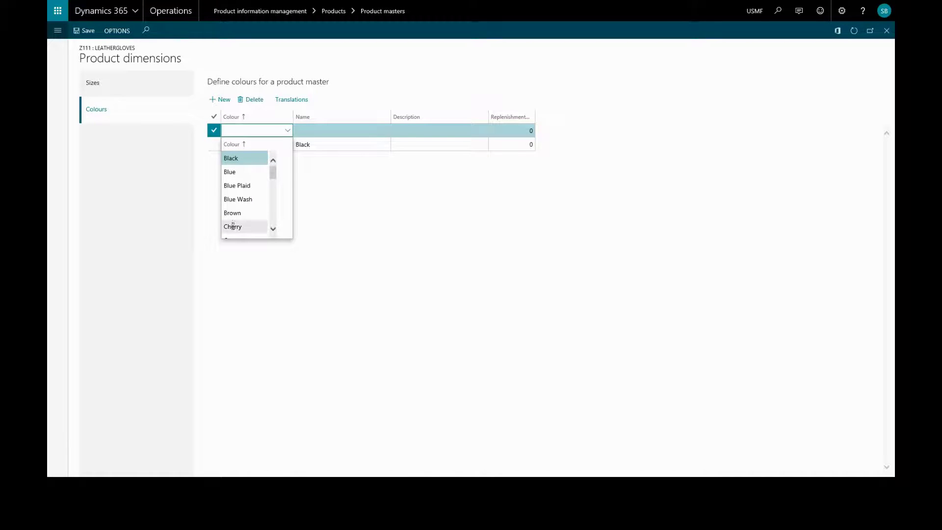
left_click(233, 226)
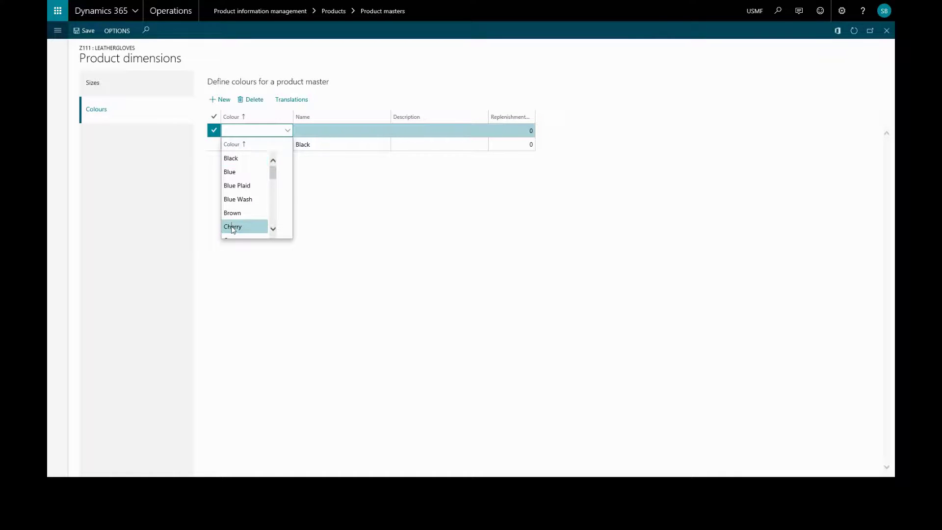
left_click(335, 130)
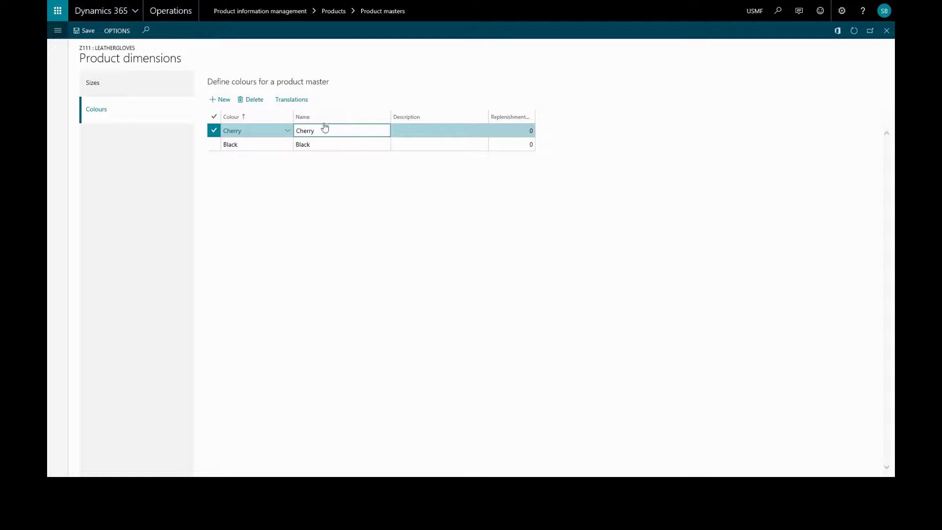
left_click(89, 32)
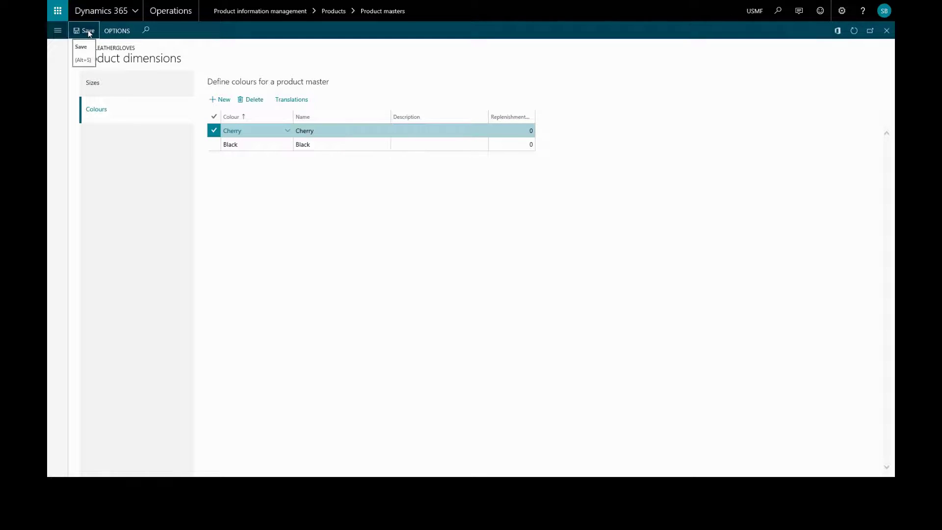
Step: Start a new Z111 product variant record, browsing the Size and Colour lists without choosing
key("Escape")
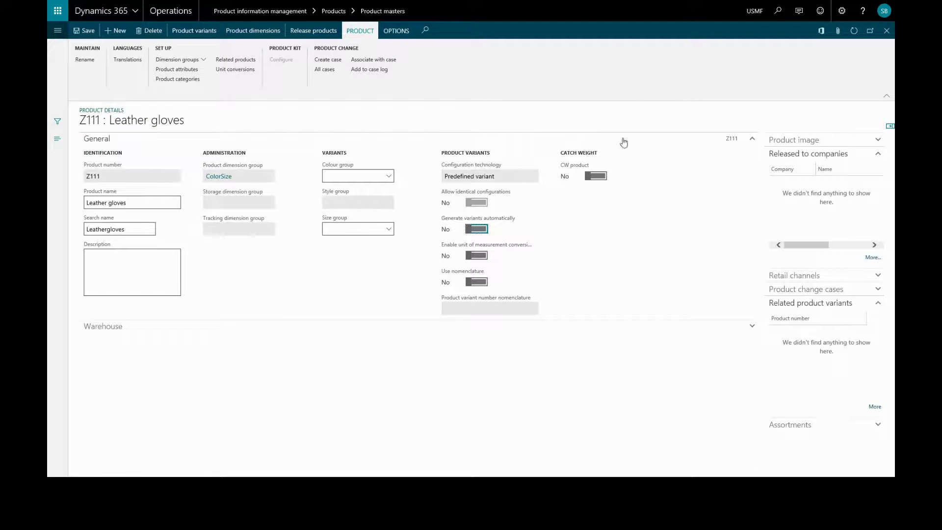
left_click(186, 34)
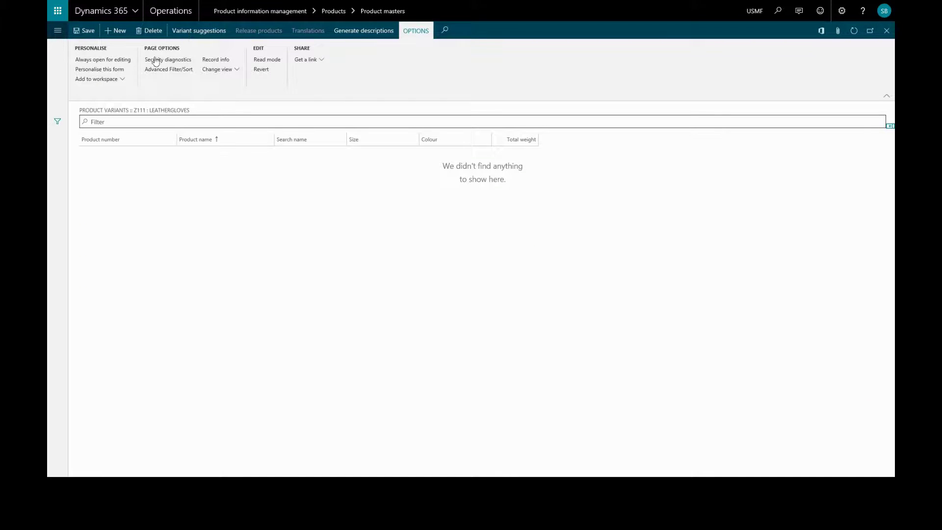
left_click(116, 31)
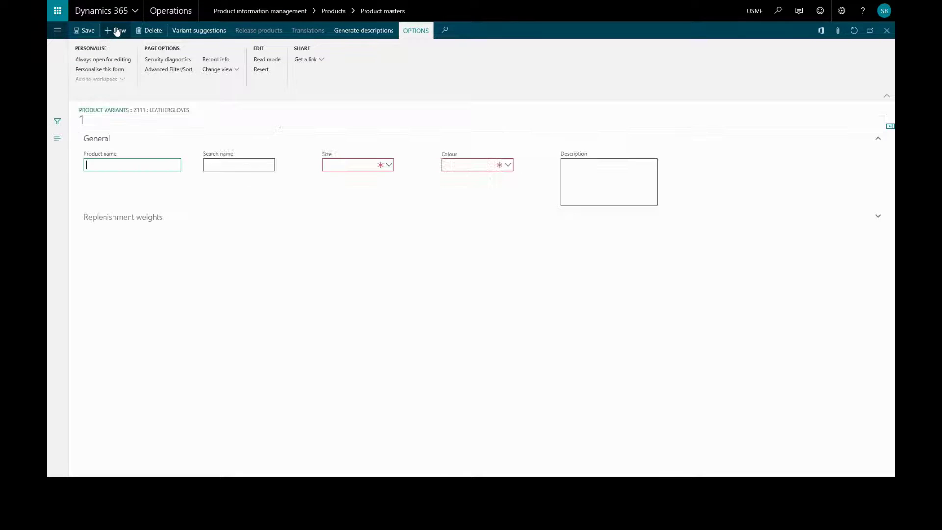
left_click(388, 166)
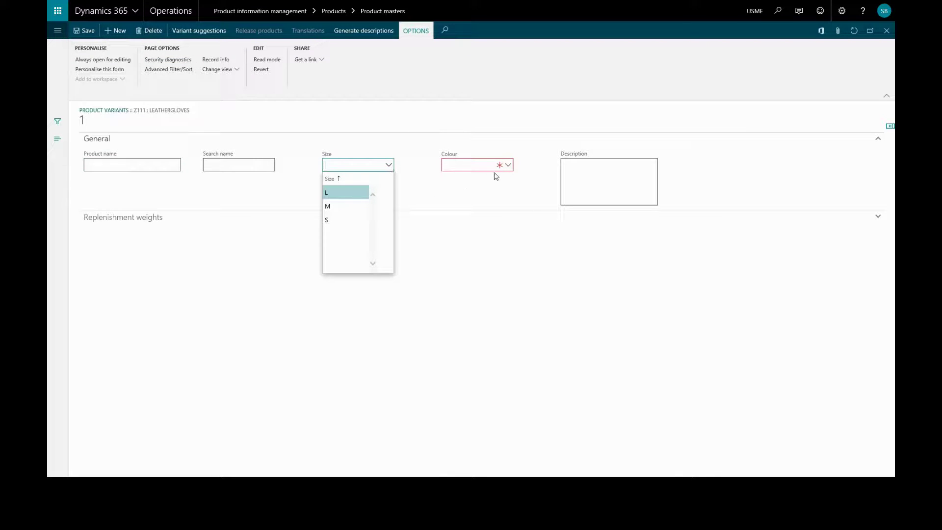
left_click(508, 166)
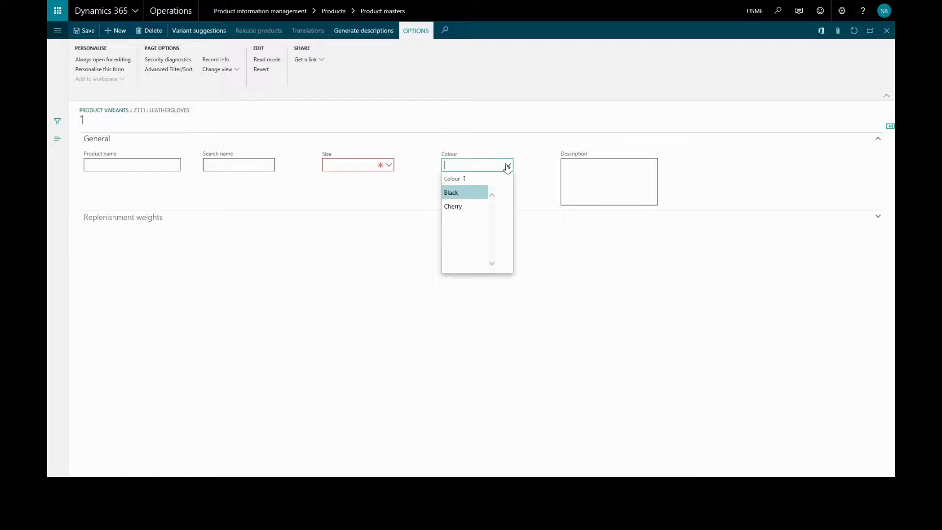
left_click(502, 153)
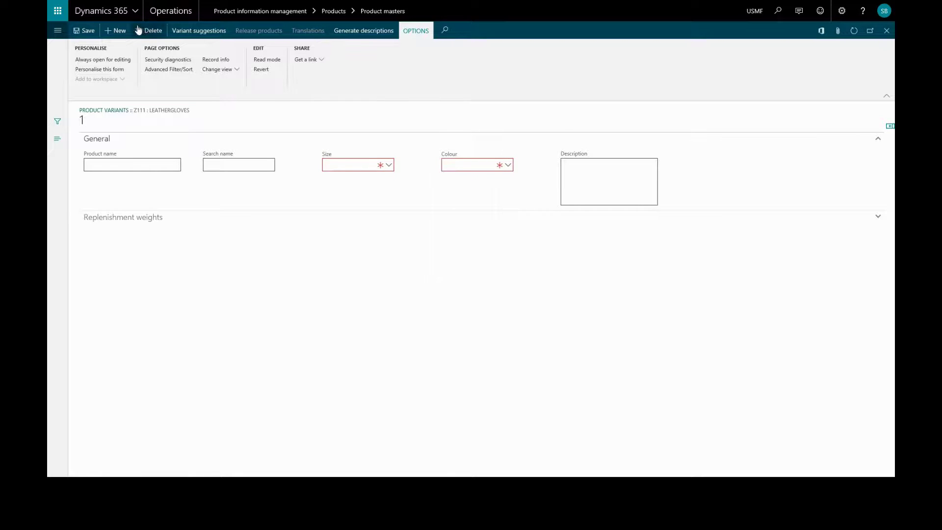
Step: Select all six suggested size/colour combinations in Variant suggestions and create them
left_click(211, 32)
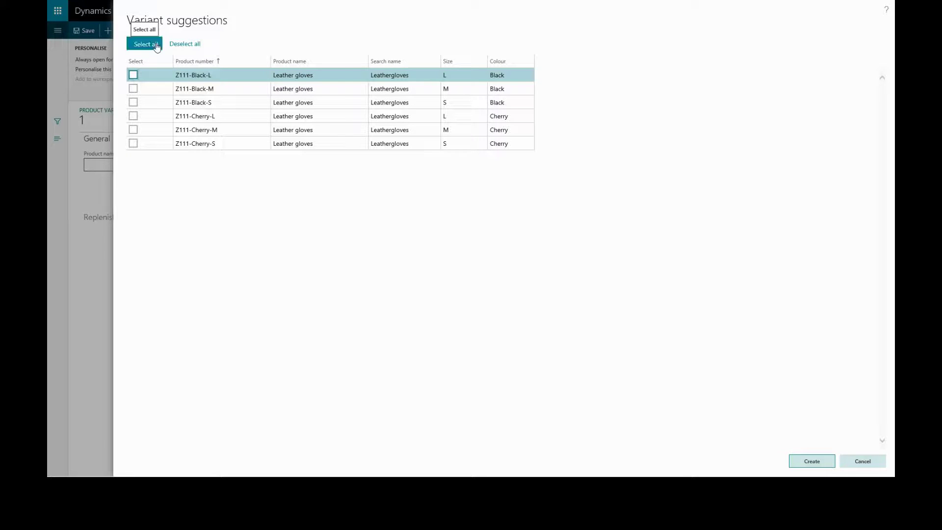
left_click(156, 44)
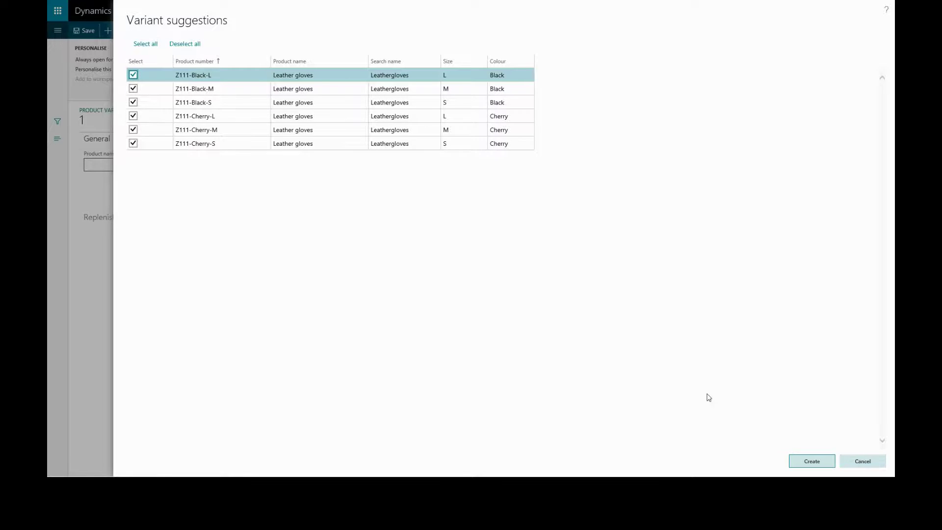
left_click(812, 462)
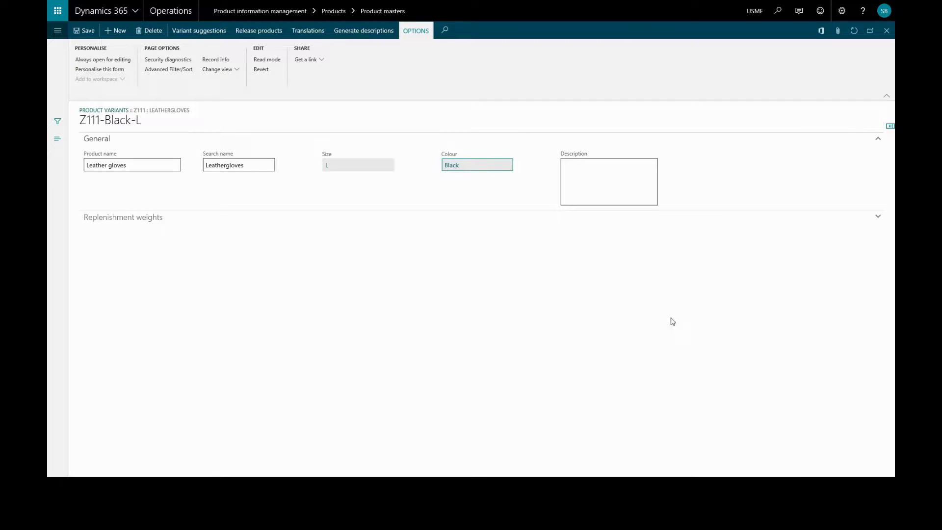
Step: Back on the Z111 details, set Generate variants automatically to Yes and save
left_click(887, 31)
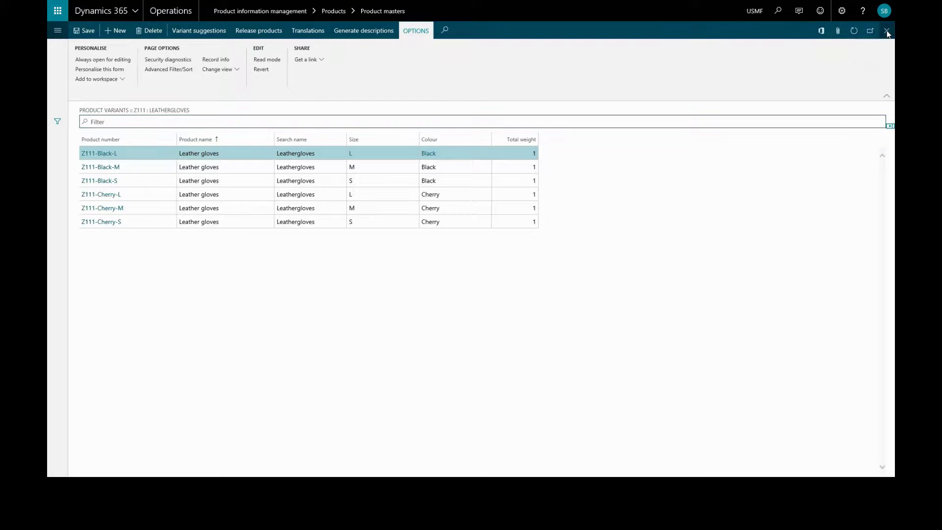
left_click(888, 31)
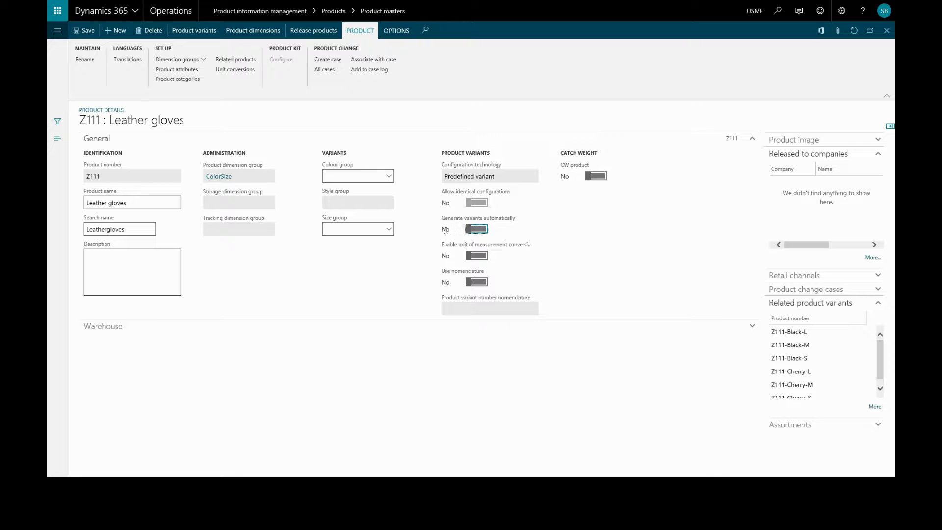
left_click(484, 233)
left_click(95, 32)
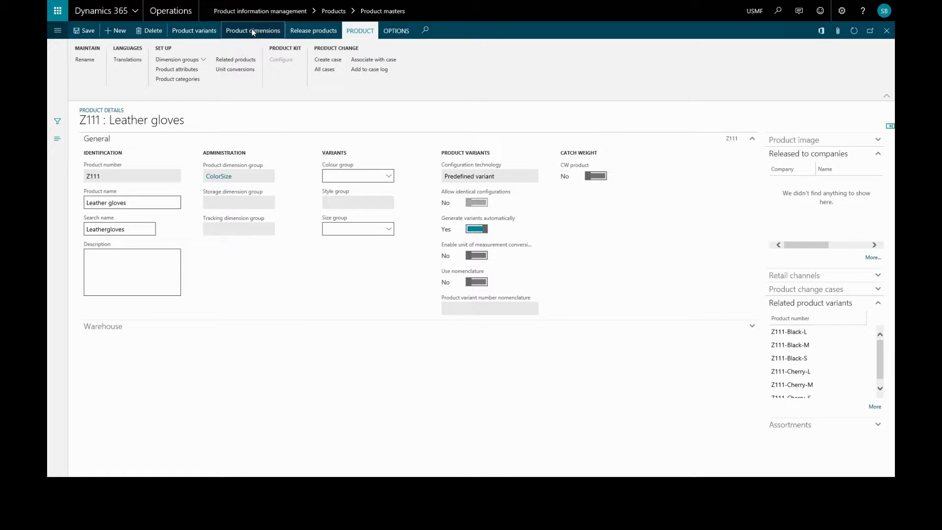
Step: Add a Blue Plaid colour named 'BP' to Z111's product dimensions and close the form
left_click(252, 30)
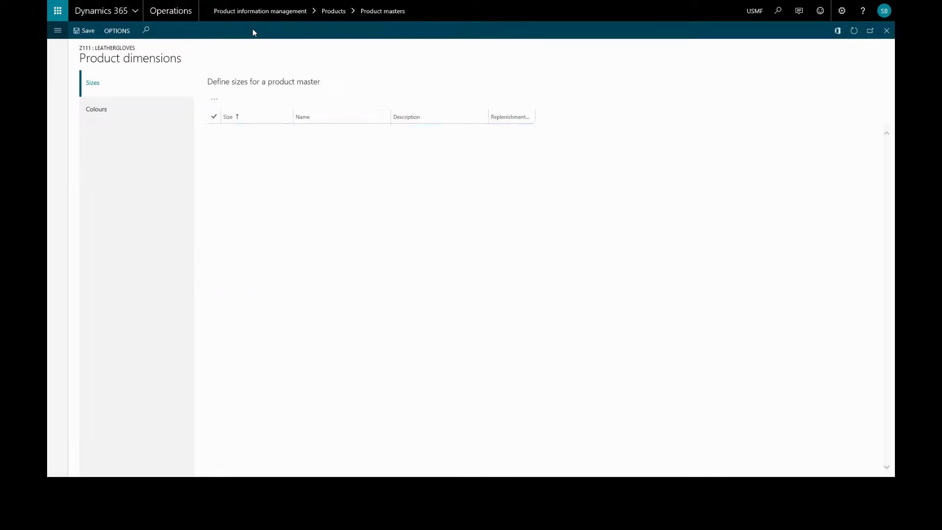
left_click(112, 109)
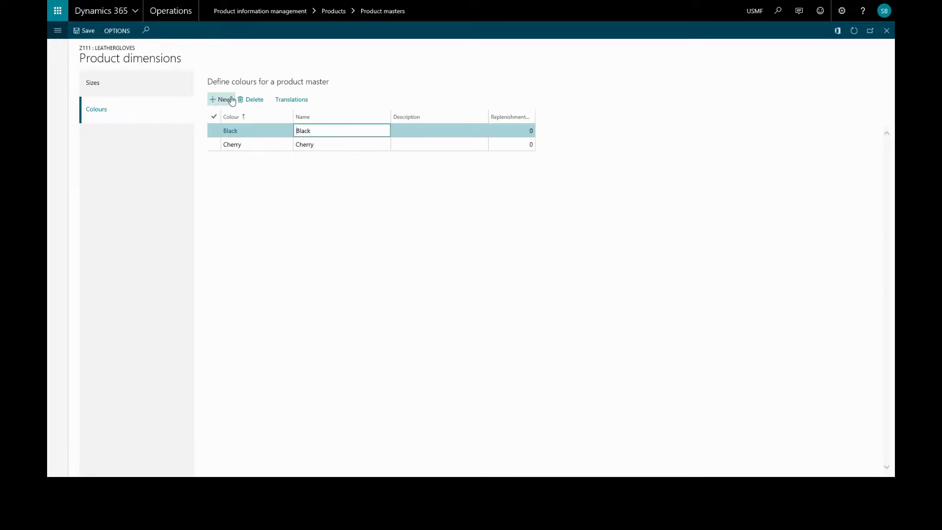
left_click(225, 100)
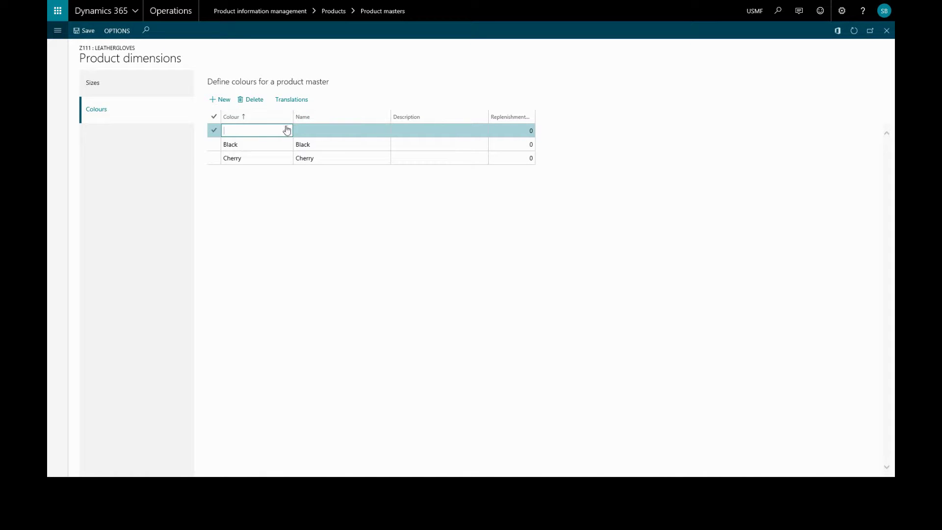
left_click(287, 130)
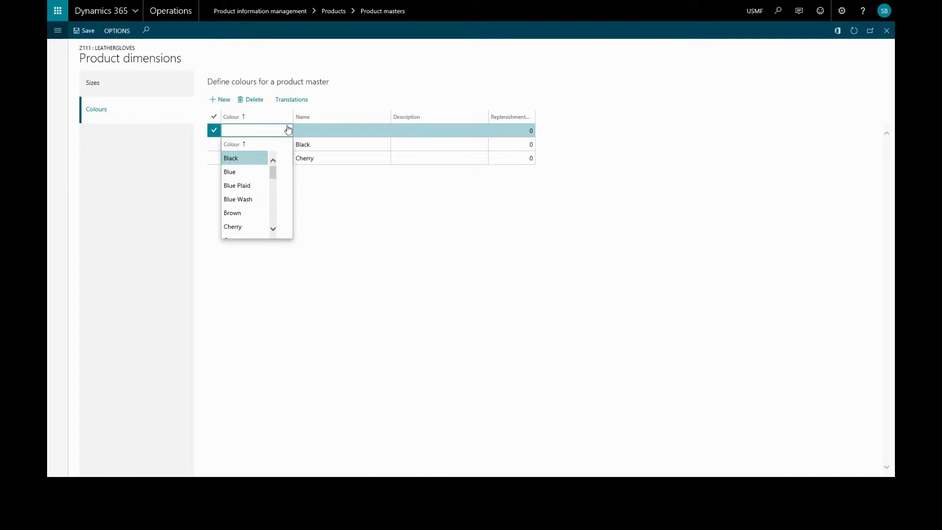
left_click(251, 186)
left_click(320, 130)
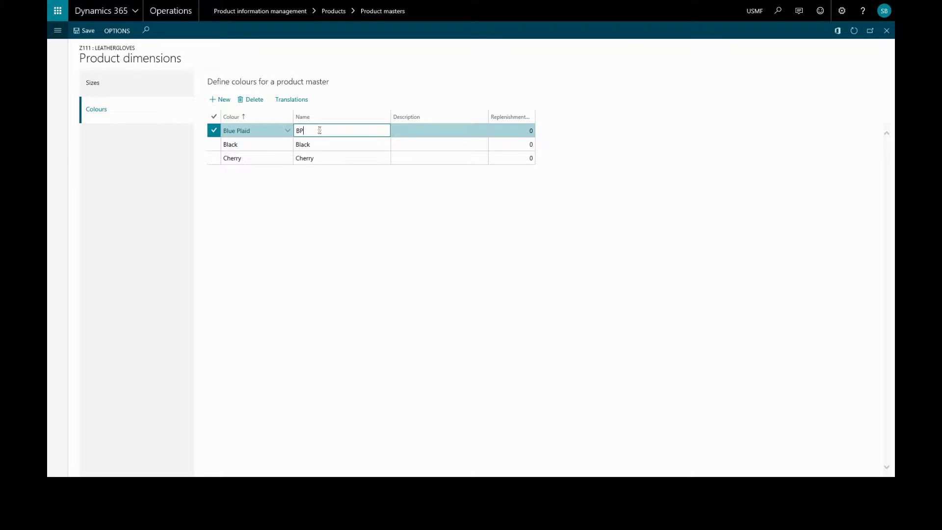
type("BP")
left_click(887, 33)
left_click(887, 33)
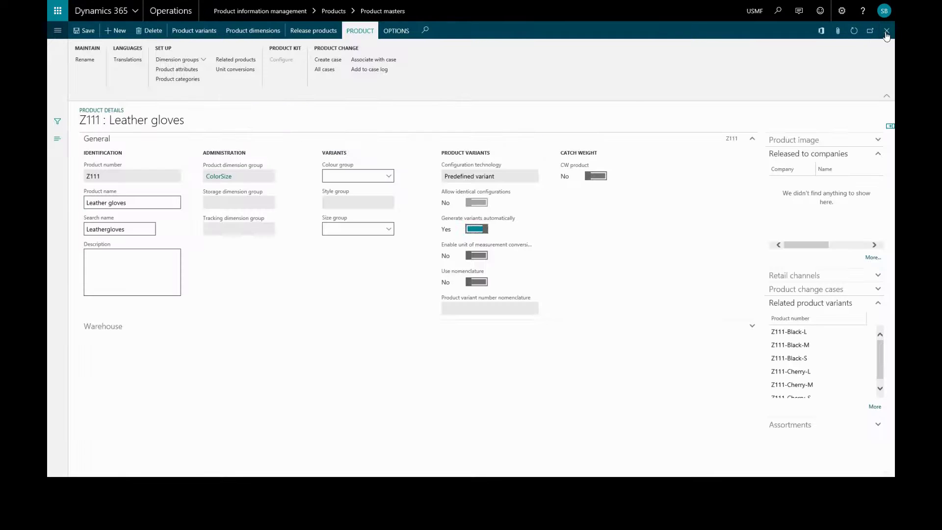
left_click(197, 34)
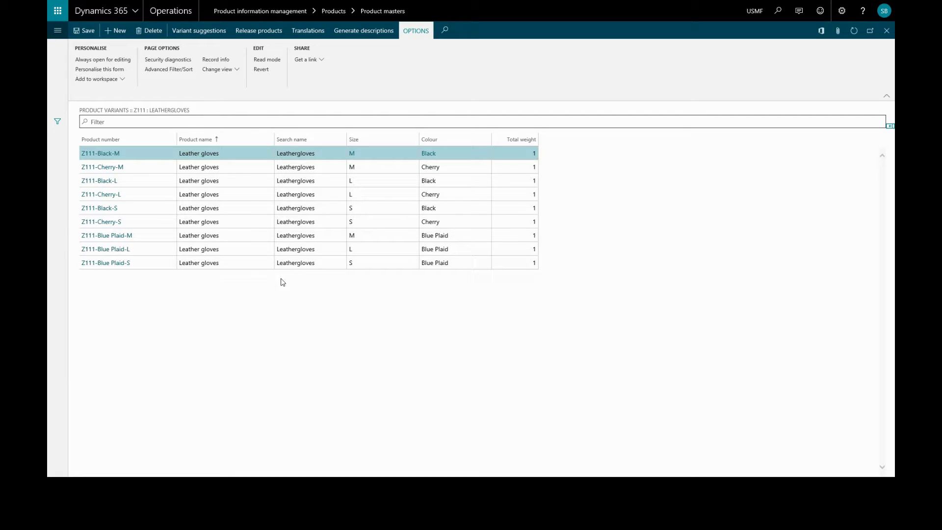
key("Escape")
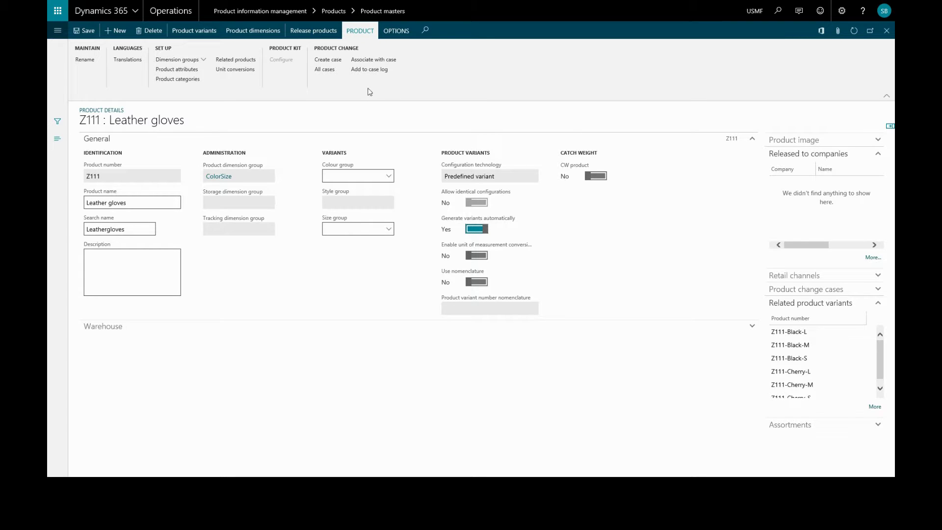
Step: In the Release products wizard, select company BRMF for Z111 and its nine variants
left_click(311, 30)
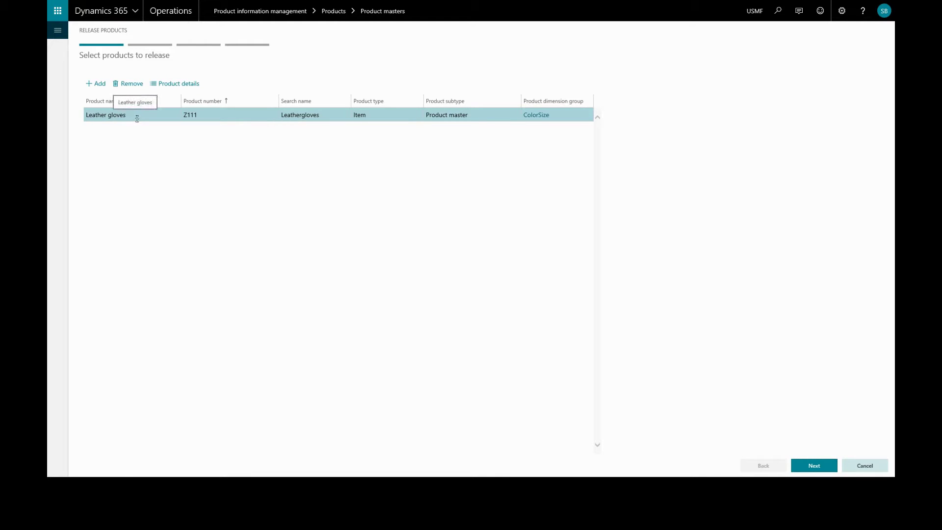
left_click(809, 463)
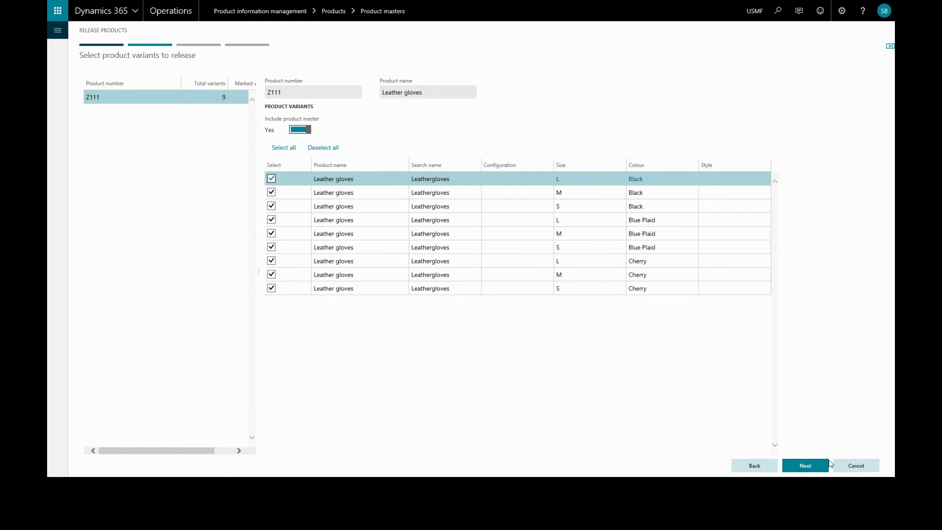
left_click(806, 466)
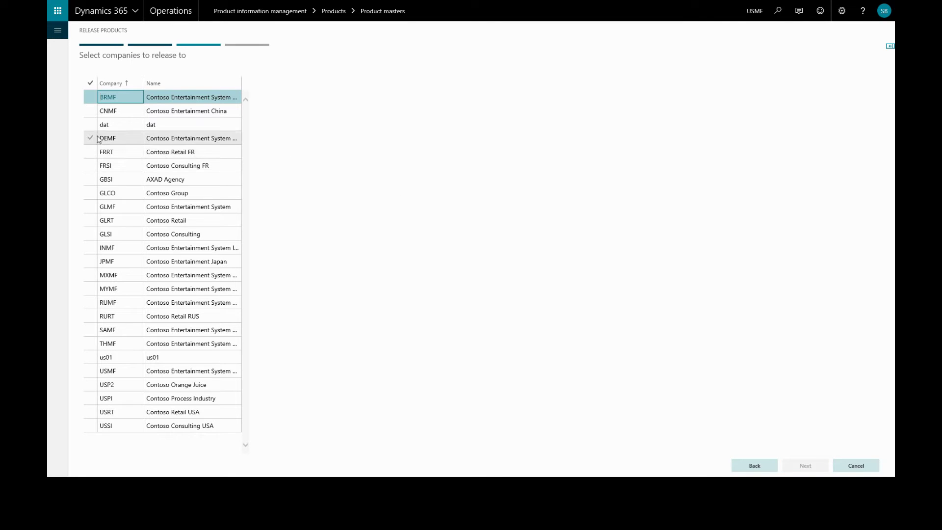
left_click(91, 100)
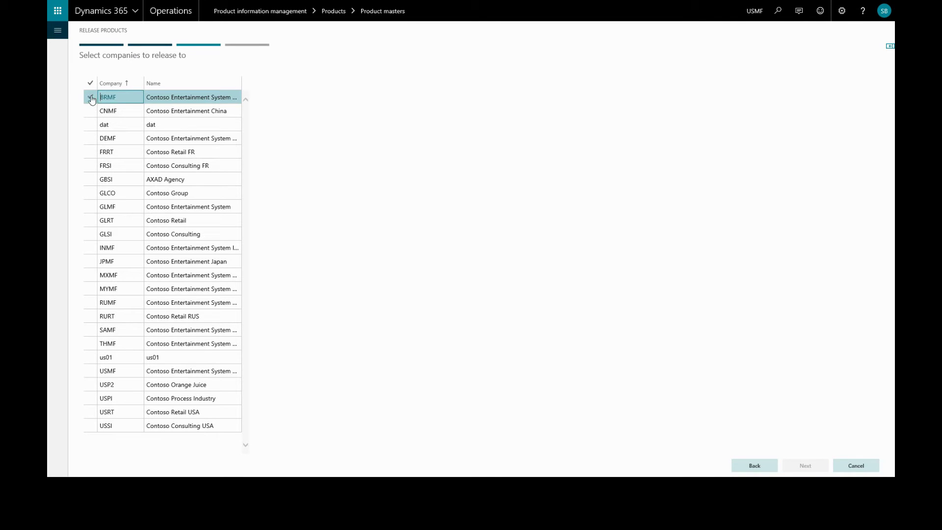
left_click(90, 98)
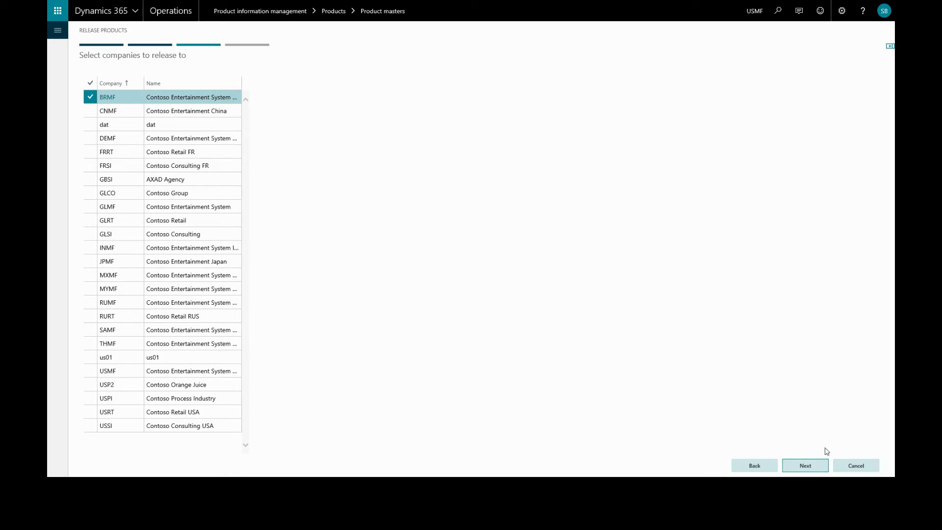
left_click(811, 464)
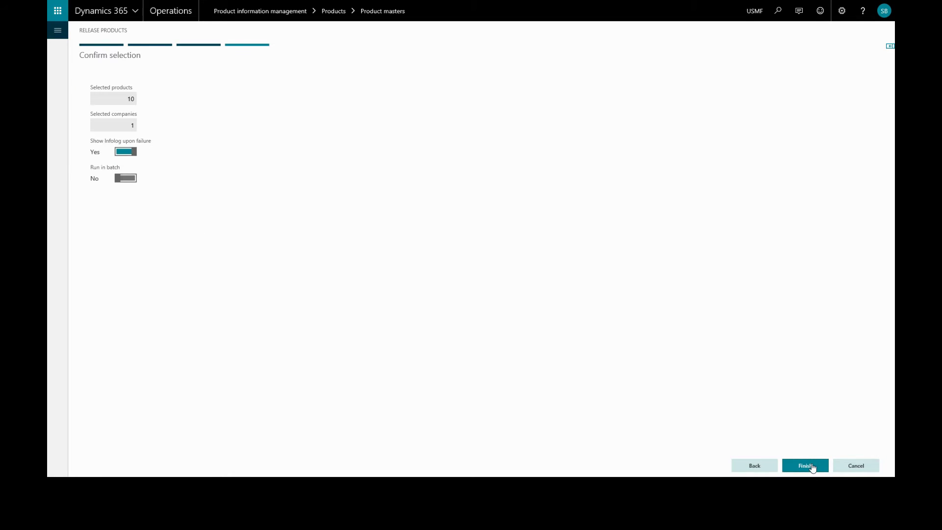